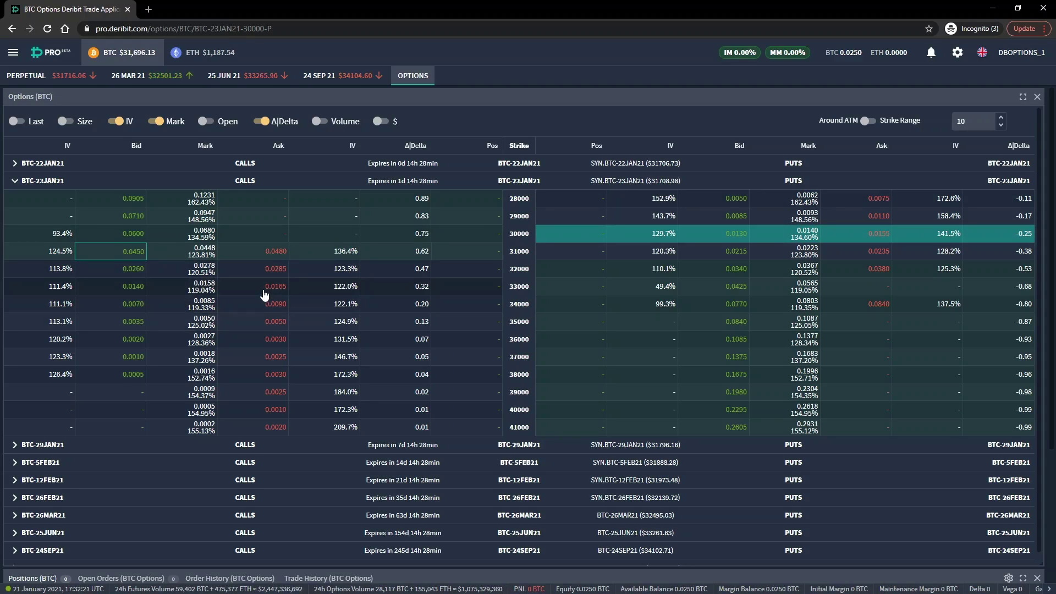
Dismiss the 30000 put order ticket and select the 23JAN21 33000 call instead
left_click(550, 234)
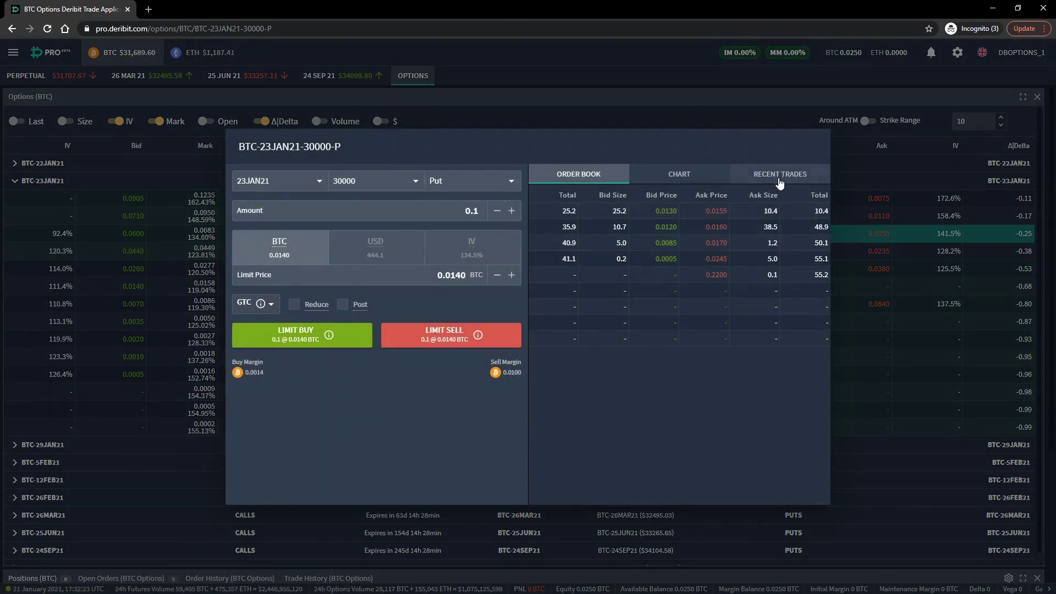
left_click(601, 103)
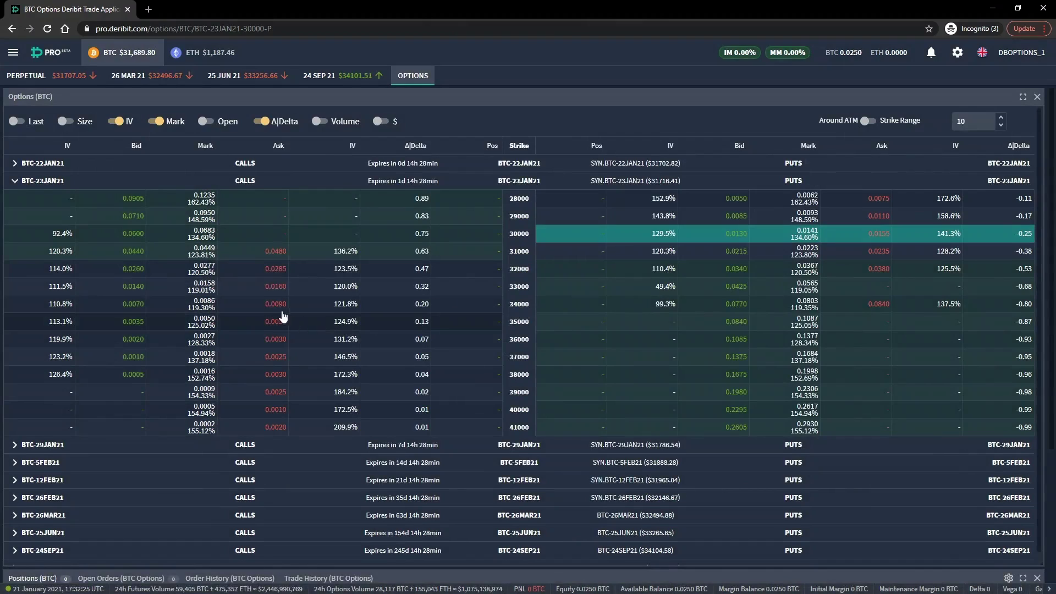
left_click(257, 291)
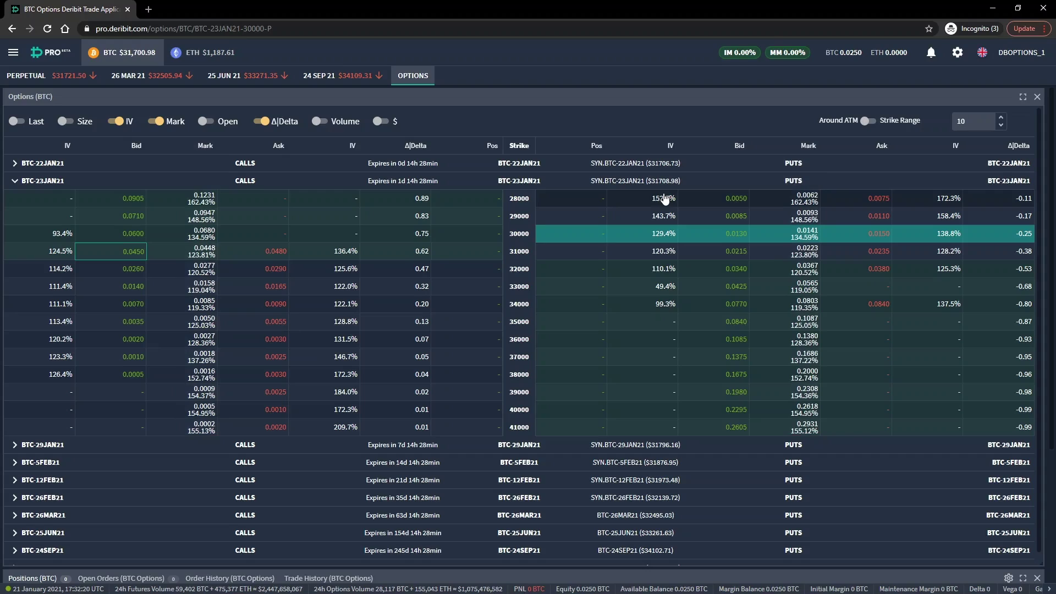
Select the 33000 call row under BTC-23JAN21 in the options chain
left_click(258, 287)
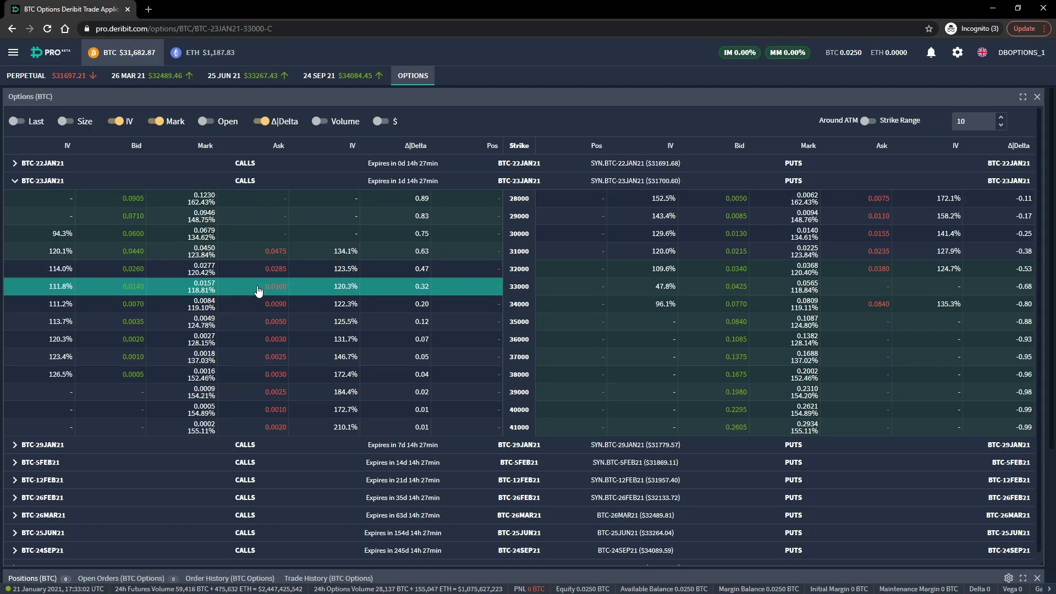
Open the 33000 call ticket and step the amount up to 0.4, then back to 0.1
left_click(259, 289)
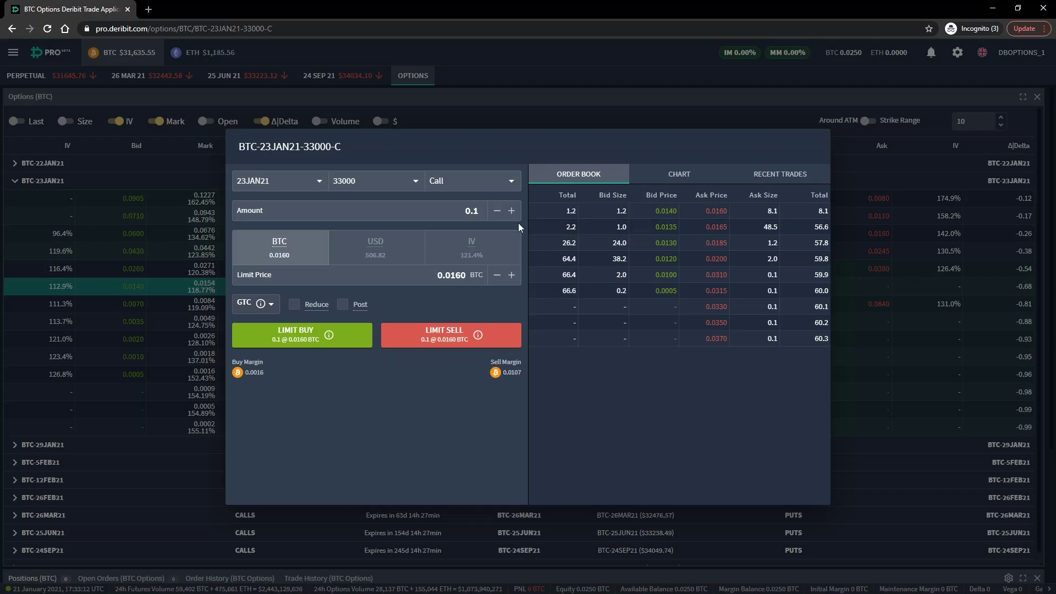
double_click(478, 210)
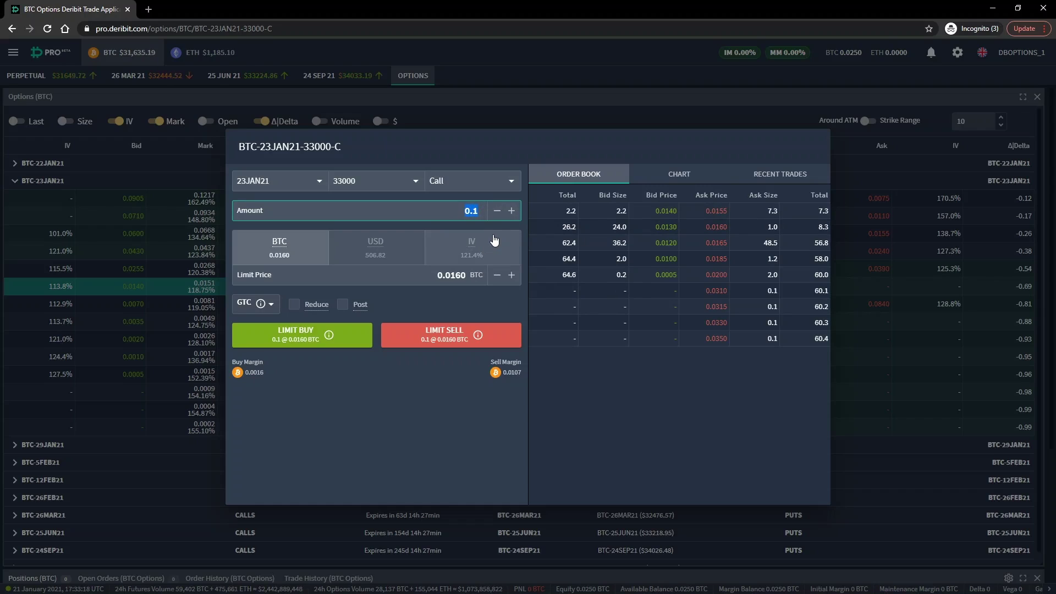
left_click(511, 212)
left_click(511, 211)
left_click(511, 211)
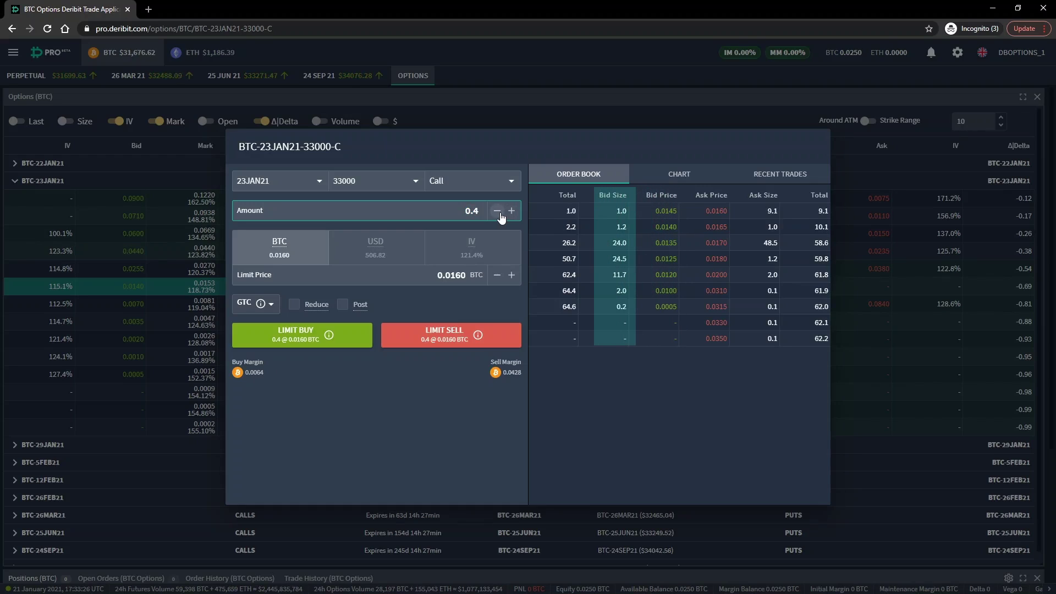
left_click(498, 213)
left_click(497, 211)
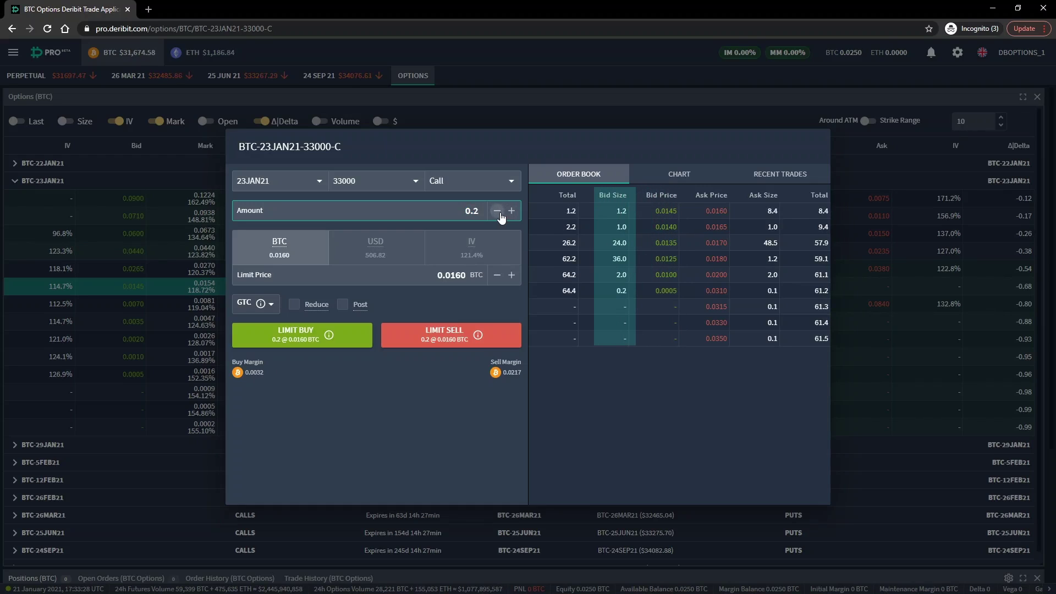
left_click(498, 211)
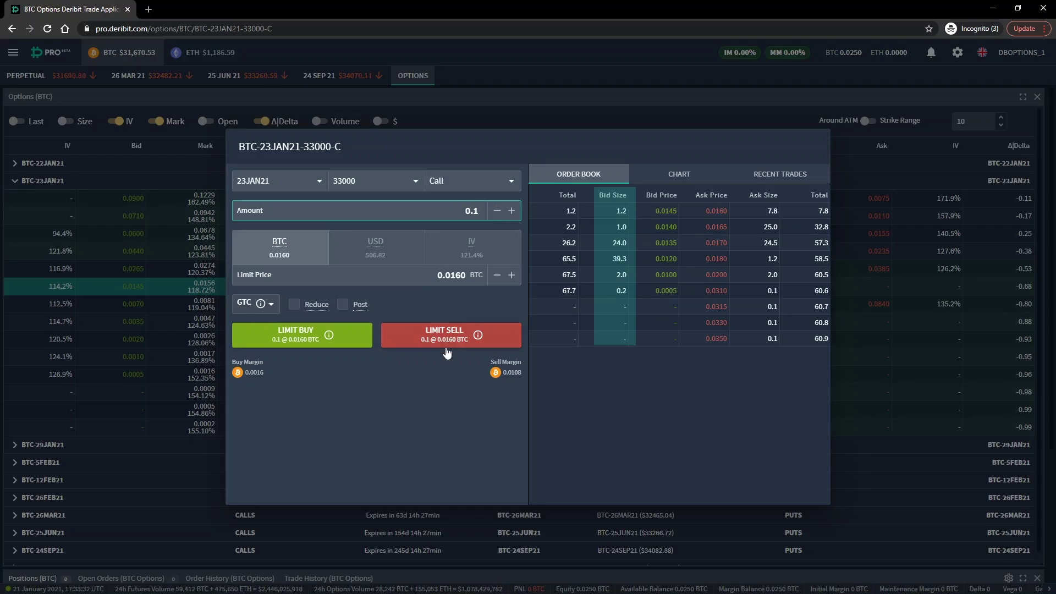
Keep the ticket at 0.1 BTC with a 0.0160 BTC limit price
mouse_move(331, 342)
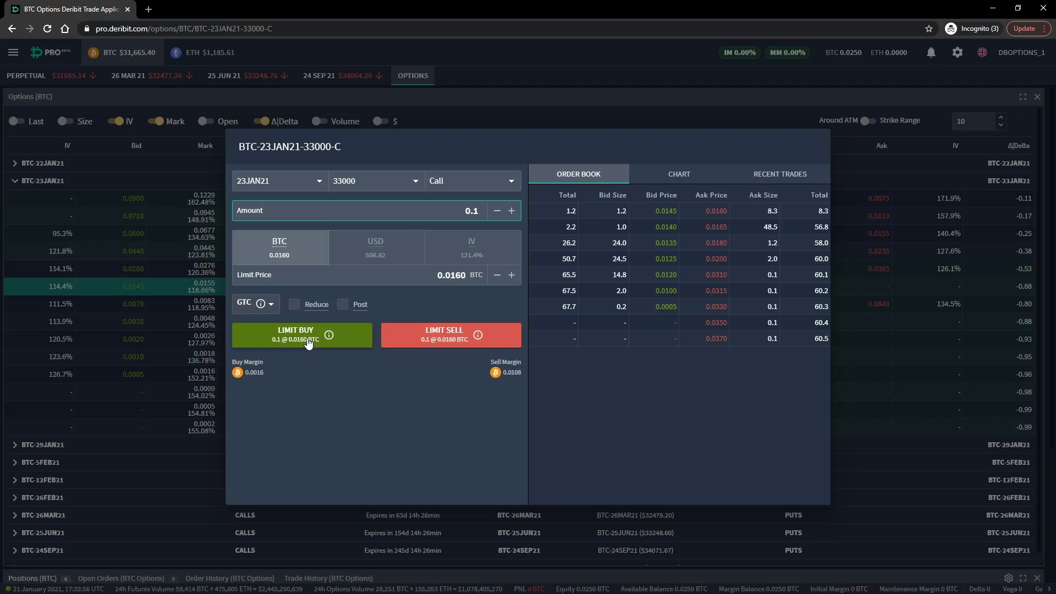
Submit and confirm the limit buy of 0.1 BTC-23JAN21-33000-C at 0.0160 BTC
left_click(308, 342)
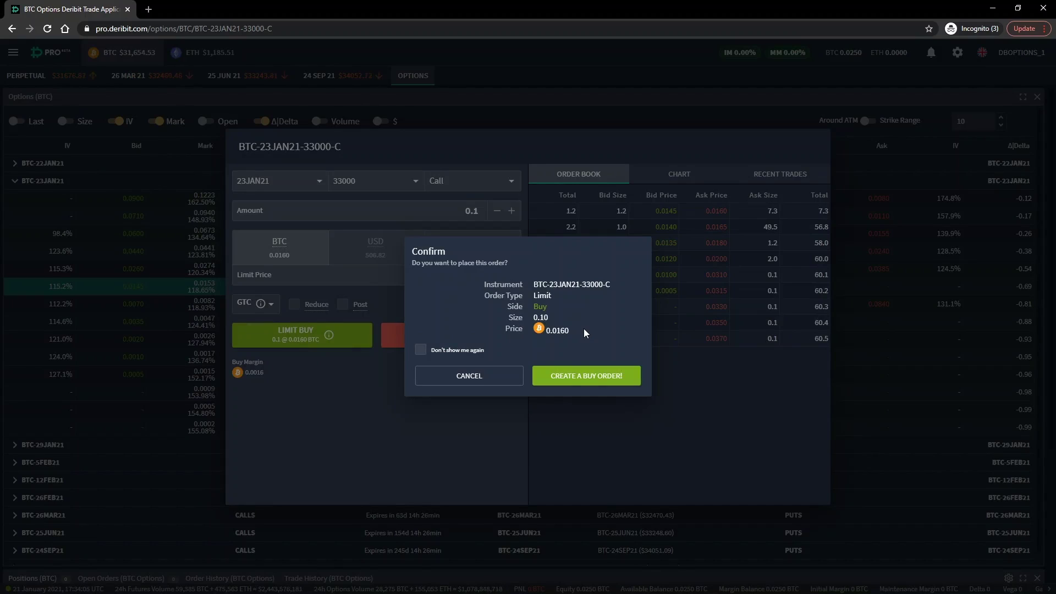
left_click(639, 376)
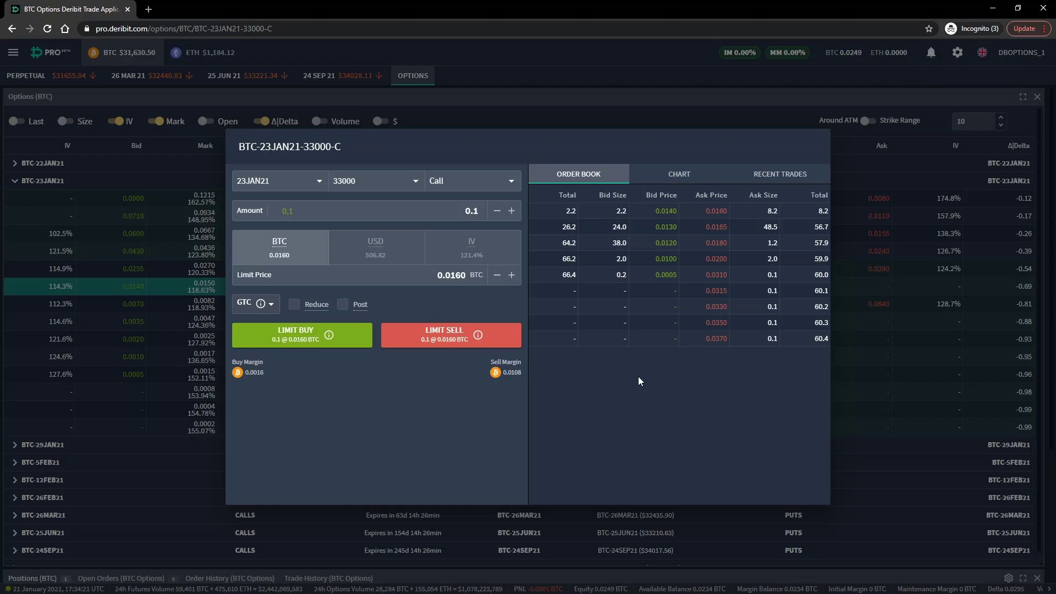
Close the ticket, check the 0.1 call in the Positions panel, and return to the chain
left_click(860, 306)
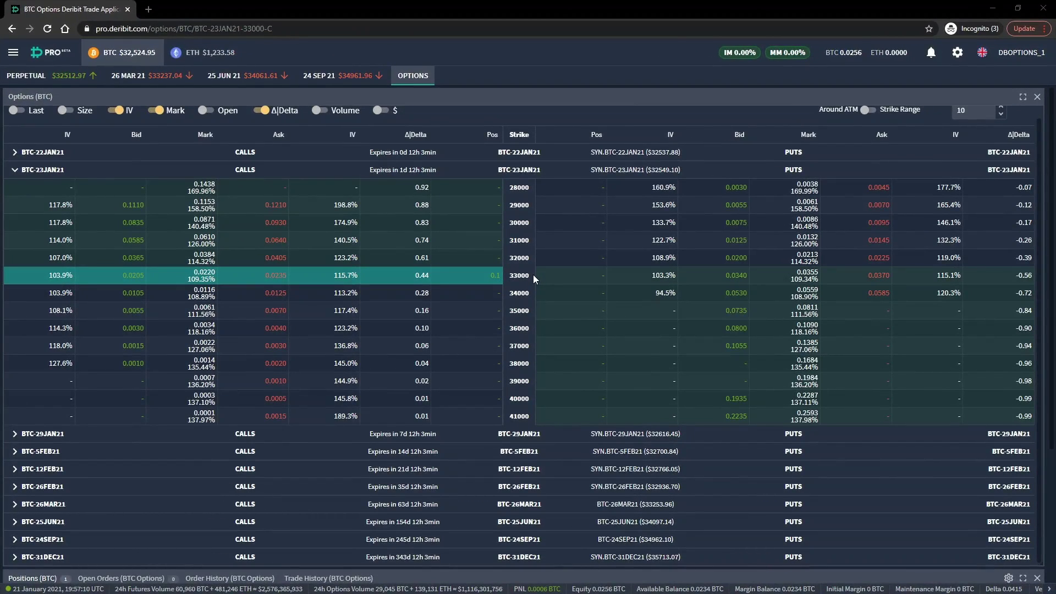
scroll(532, 281, "down", 1)
scroll(532, 284, "down", 3)
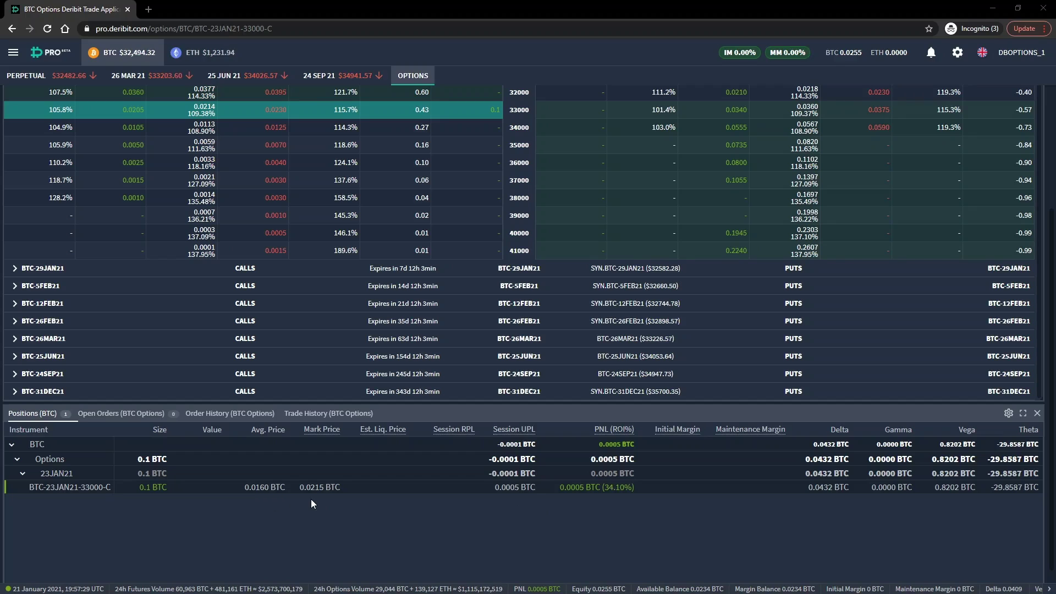
scroll(312, 500, "up", 3)
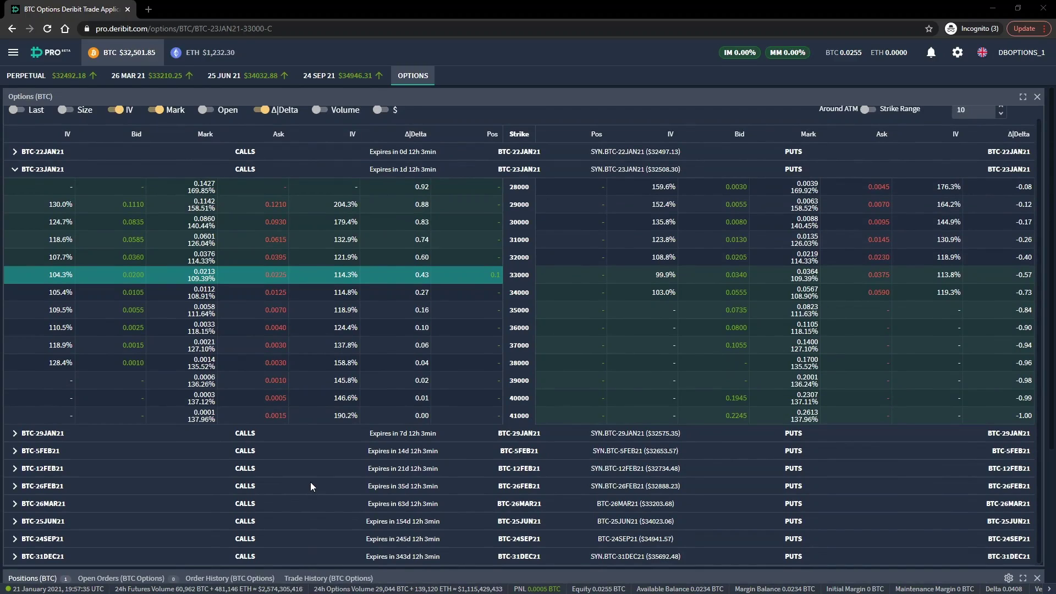
Open a 33000 call ticket at the 0.0200 best bid, keeping the amount at 0.1
left_click(159, 274)
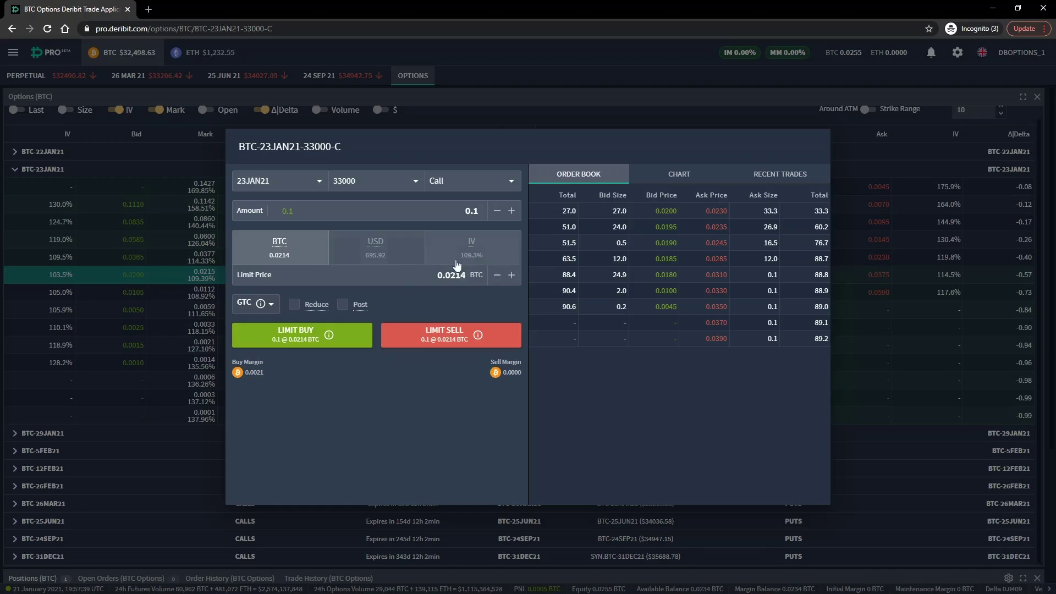
left_click(665, 211)
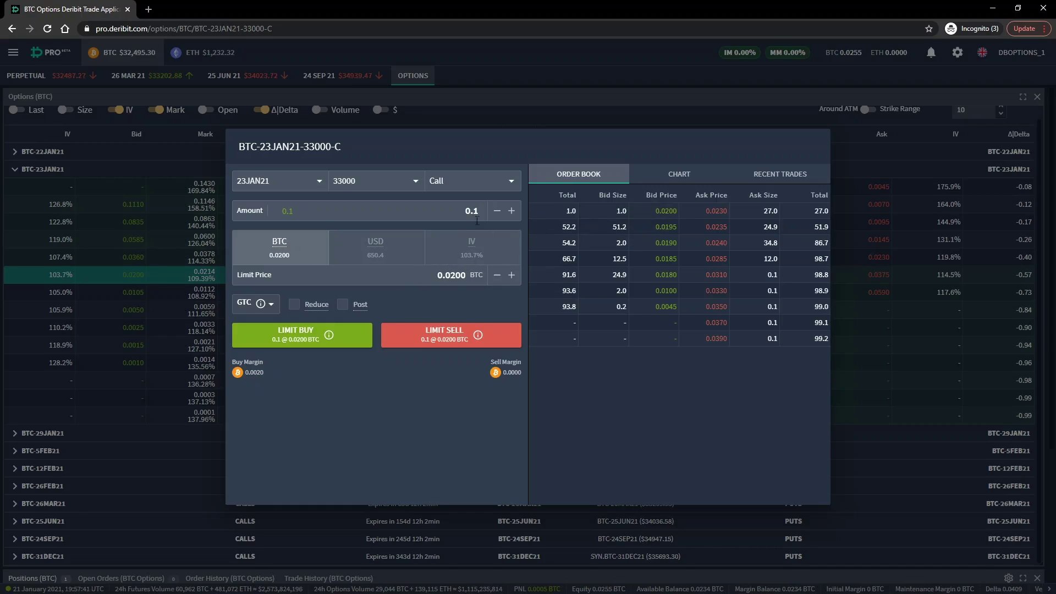
left_click(374, 207)
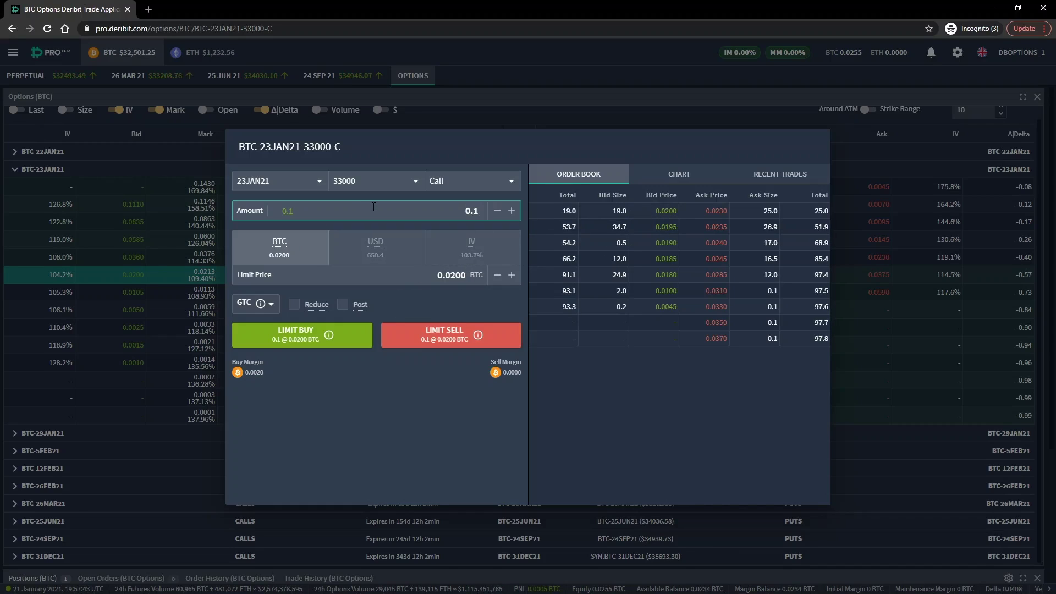
left_click(434, 342)
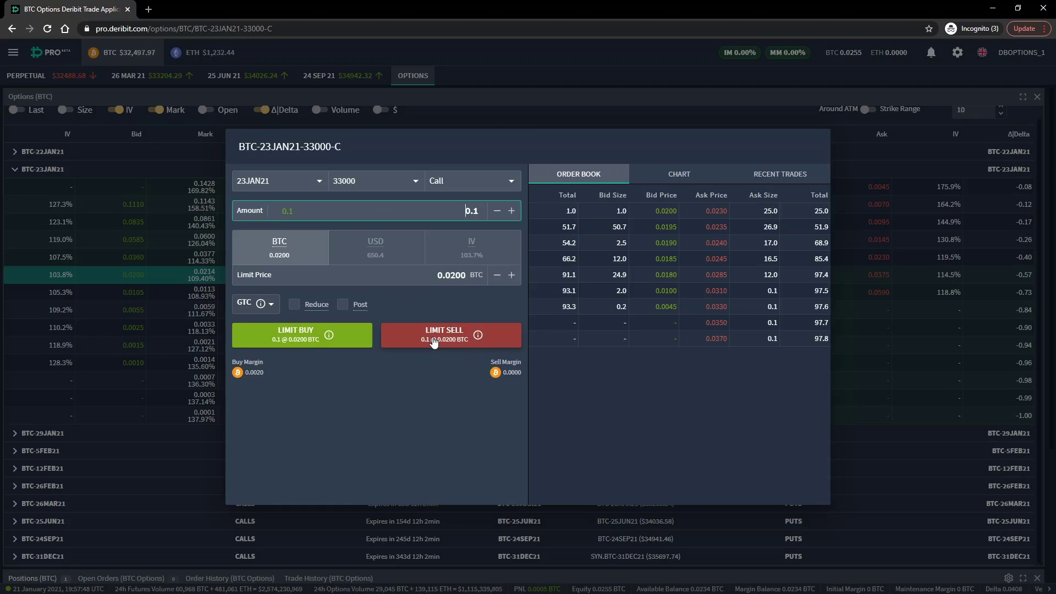
Start the limit sell, cancel it at confirmation, and close the order window
left_click(435, 341)
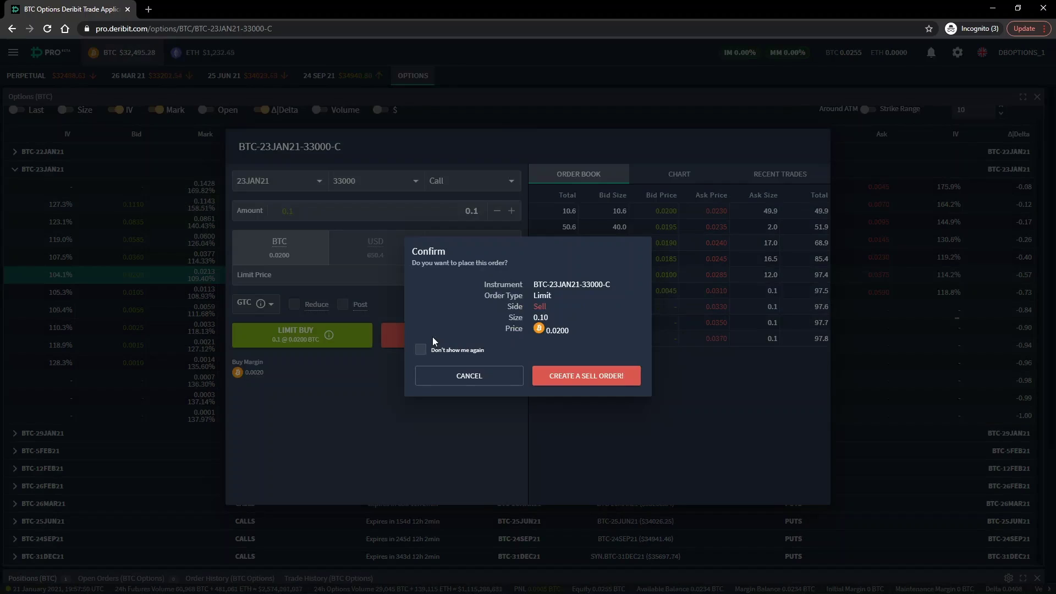
left_click(578, 385)
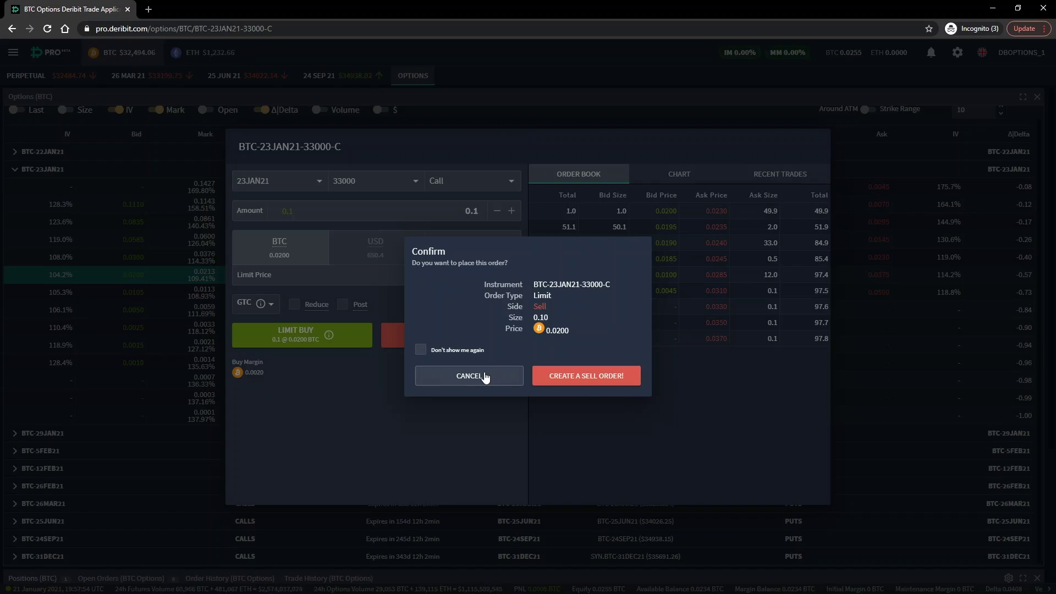
left_click(485, 376)
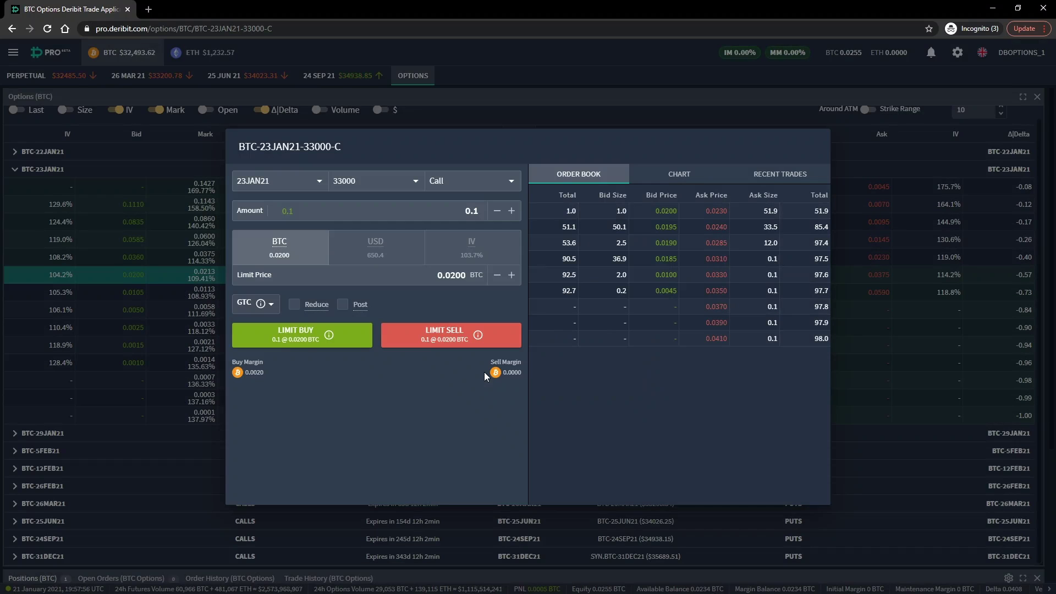
left_click(892, 349)
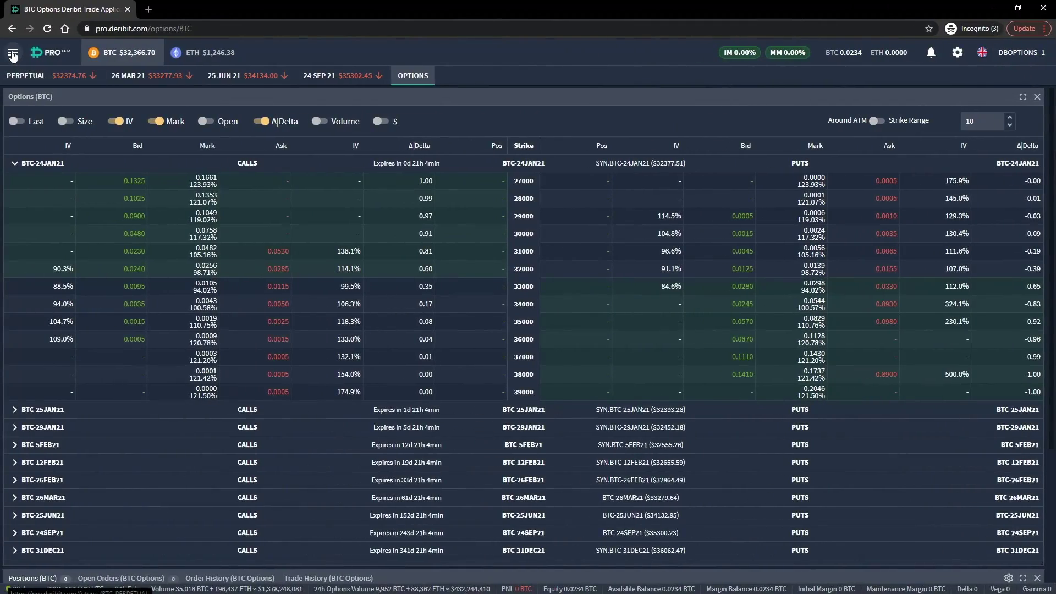
Go to the Deribit BTC Index statistics via the main navigation and scroll through it
left_click(11, 51)
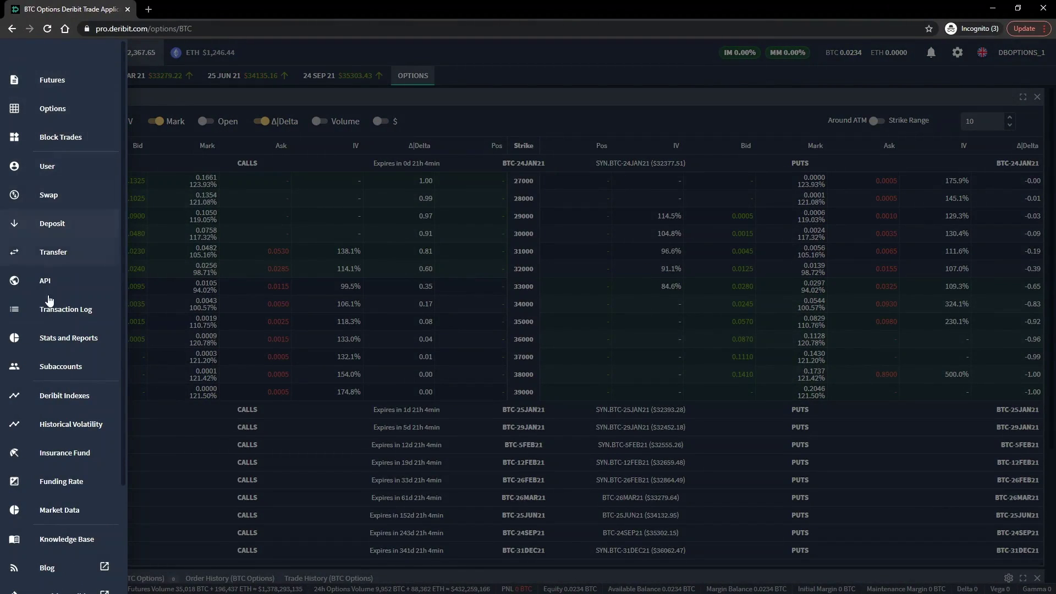
left_click(55, 397)
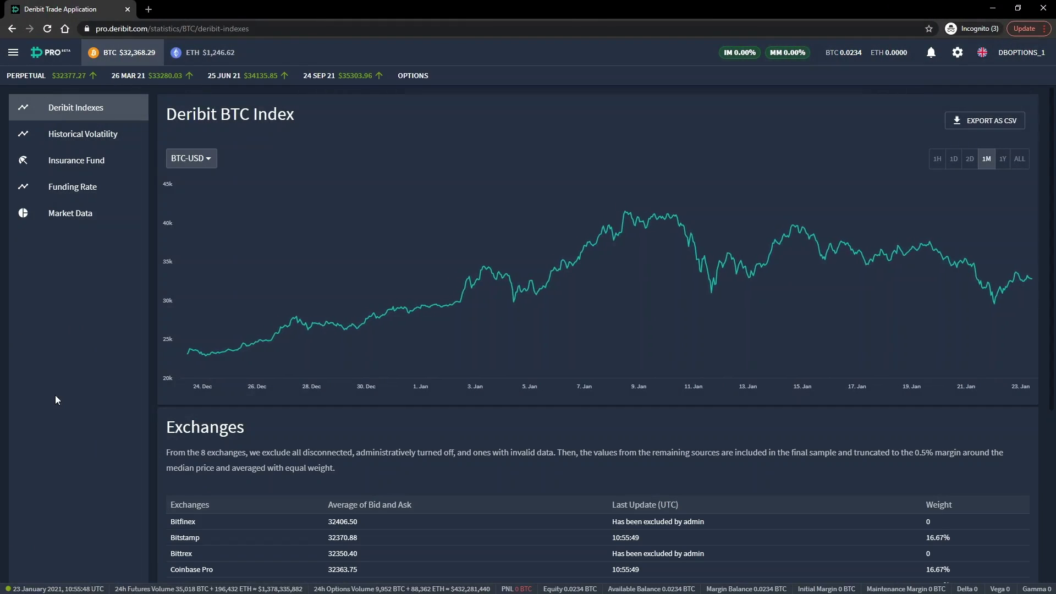
scroll(334, 384, "down", 5)
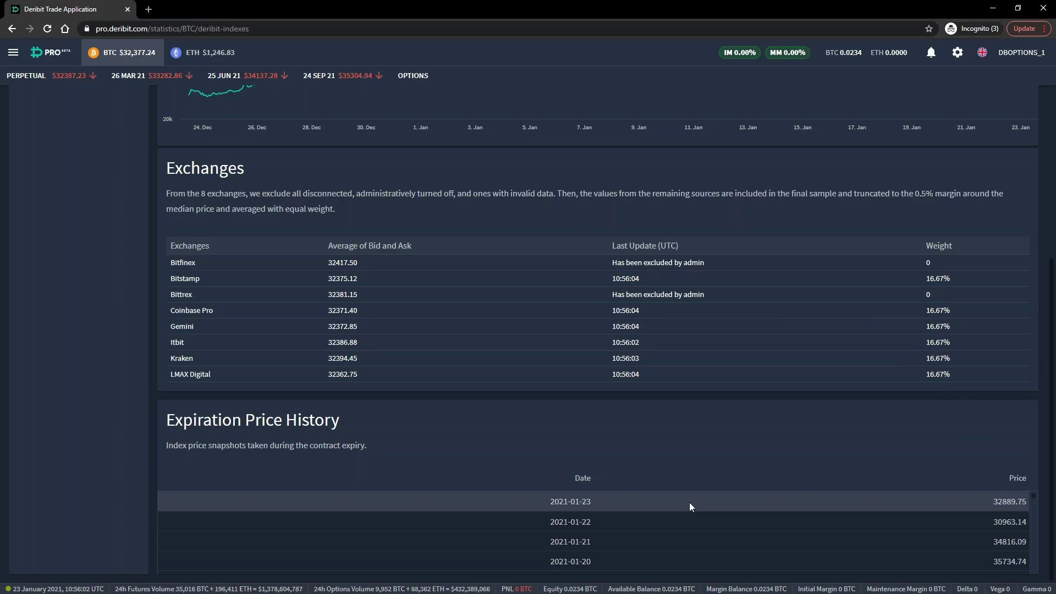
scroll(691, 505, "up", 5)
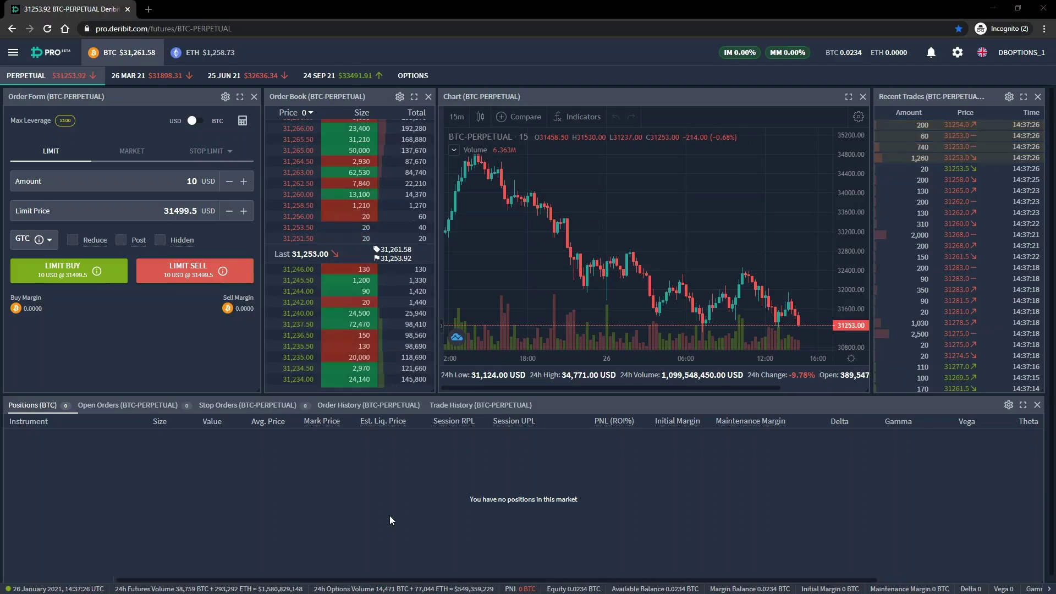
Choose Transaction Log from the account dropdown at the top right
left_click(1015, 53)
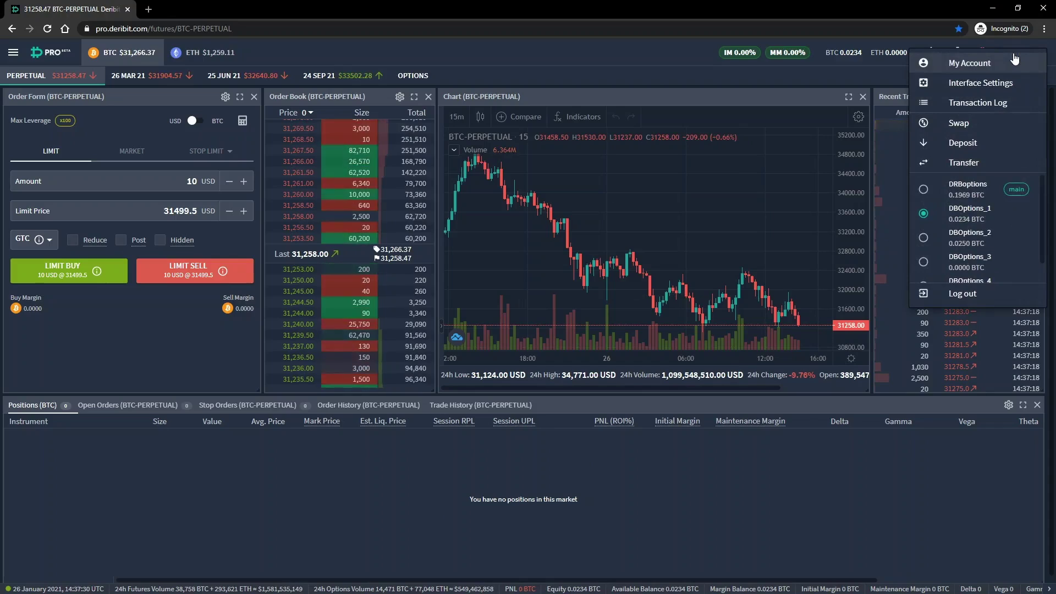
left_click(1005, 104)
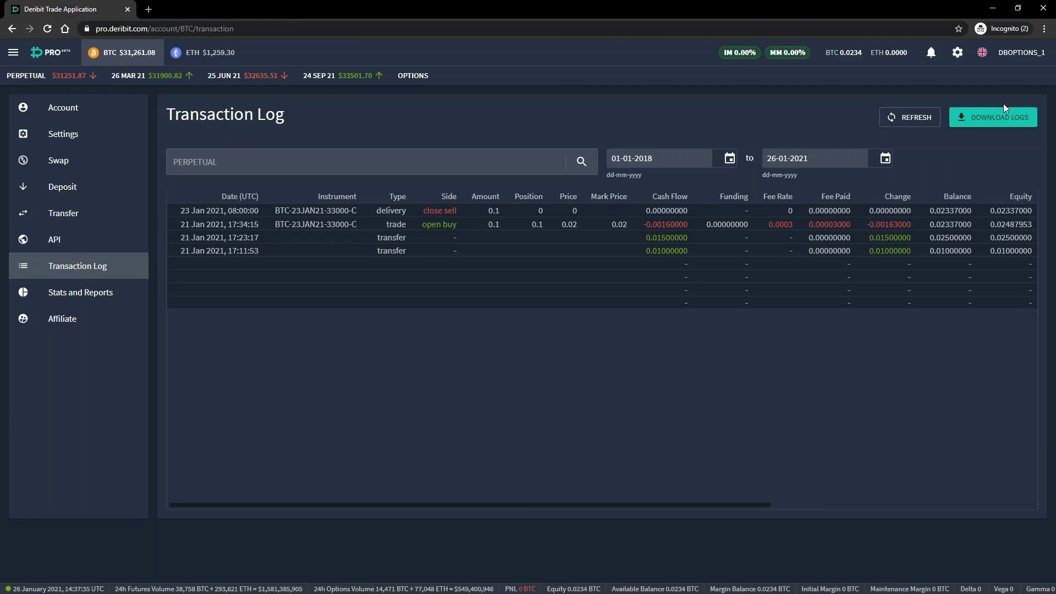